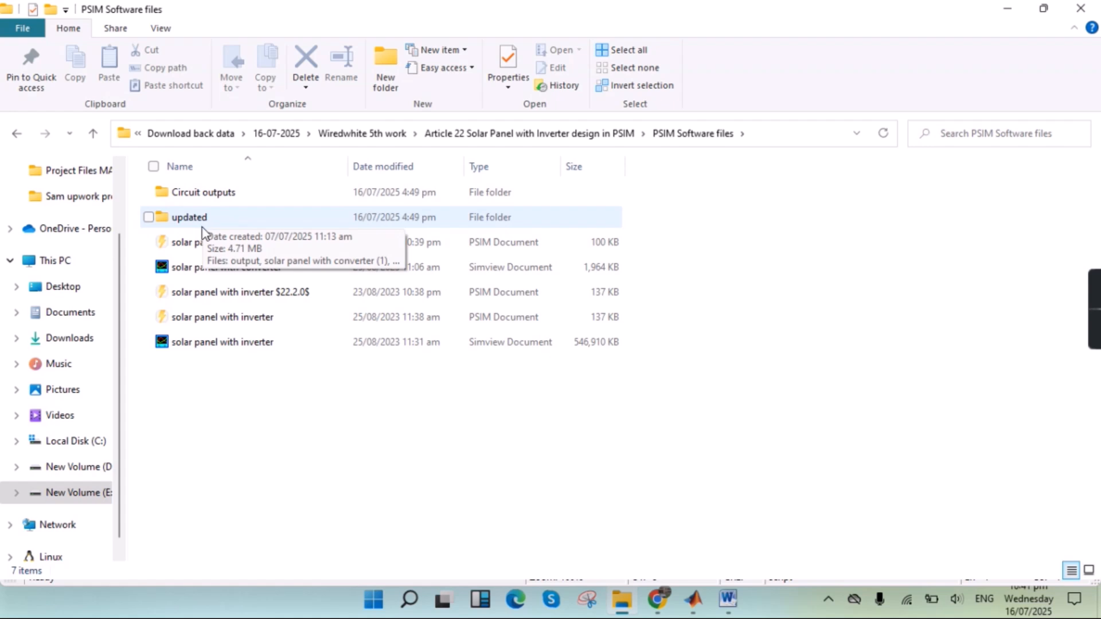
- Open the solar panel with converter (1) schematic from the updated folder and dismiss the version compatibility warning
{"action": "double_click", "coordinate": [201, 217]}
{"action": "double_click", "coordinate": [199, 216]}
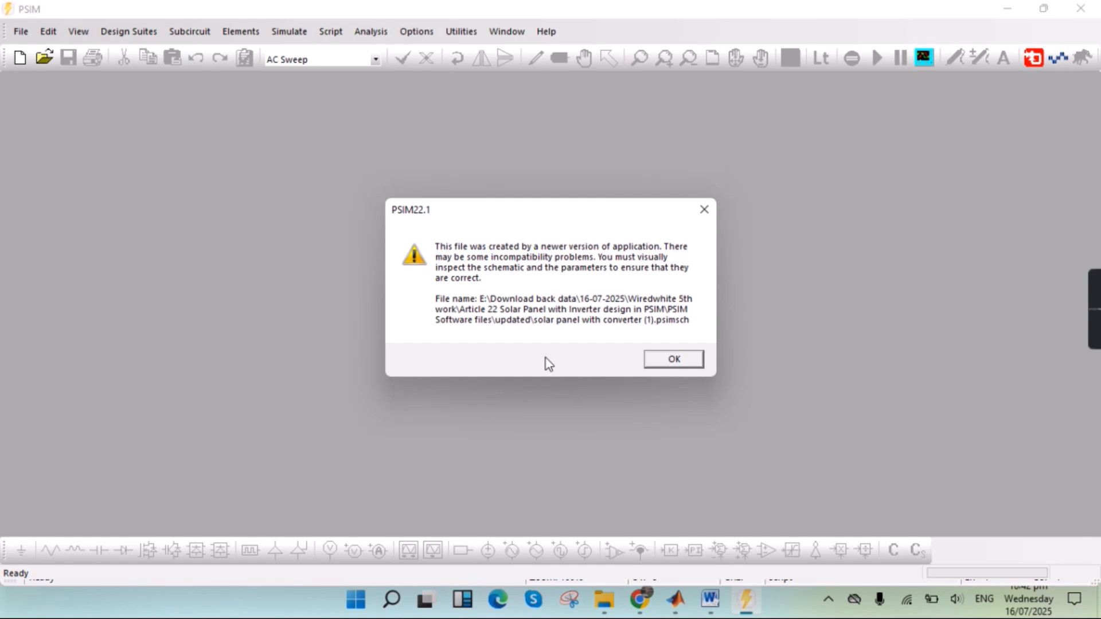
{"action": "left_click", "coordinate": [673, 360]}
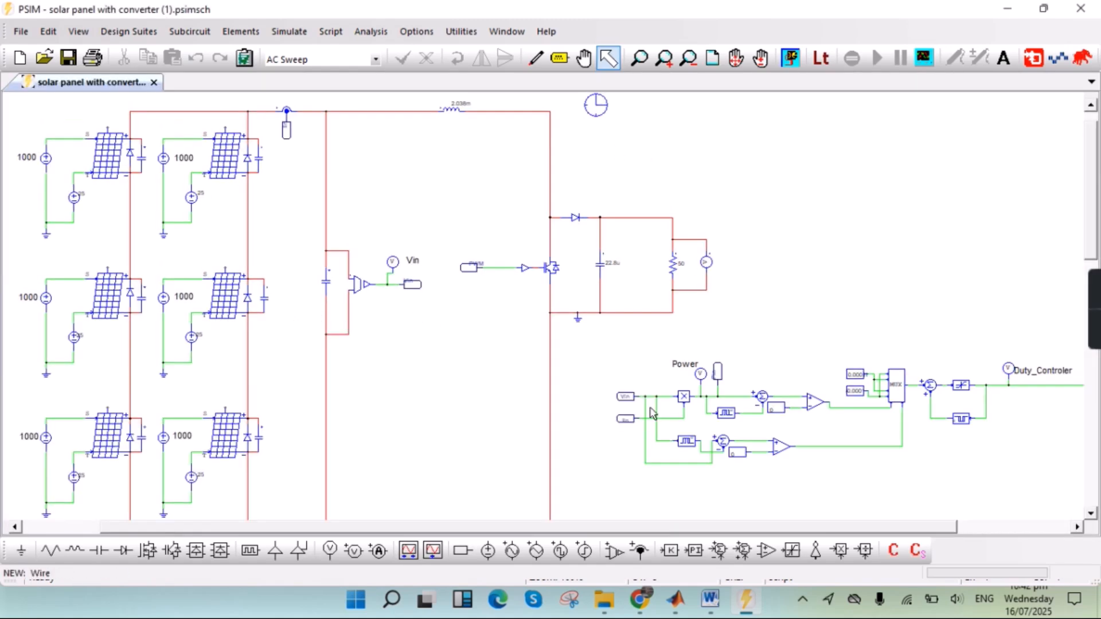
- Run the simulation of the solar panel converter circuit and launch the SIMVIEW waveform display
{"action": "scroll", "coordinate": [486, 411], "scroll_direction": "down", "scroll_amount": 4}
{"action": "scroll", "coordinate": [486, 412], "scroll_direction": "up", "scroll_amount": 4}
{"action": "scroll", "coordinate": [487, 412], "scroll_direction": "down", "scroll_amount": 1}
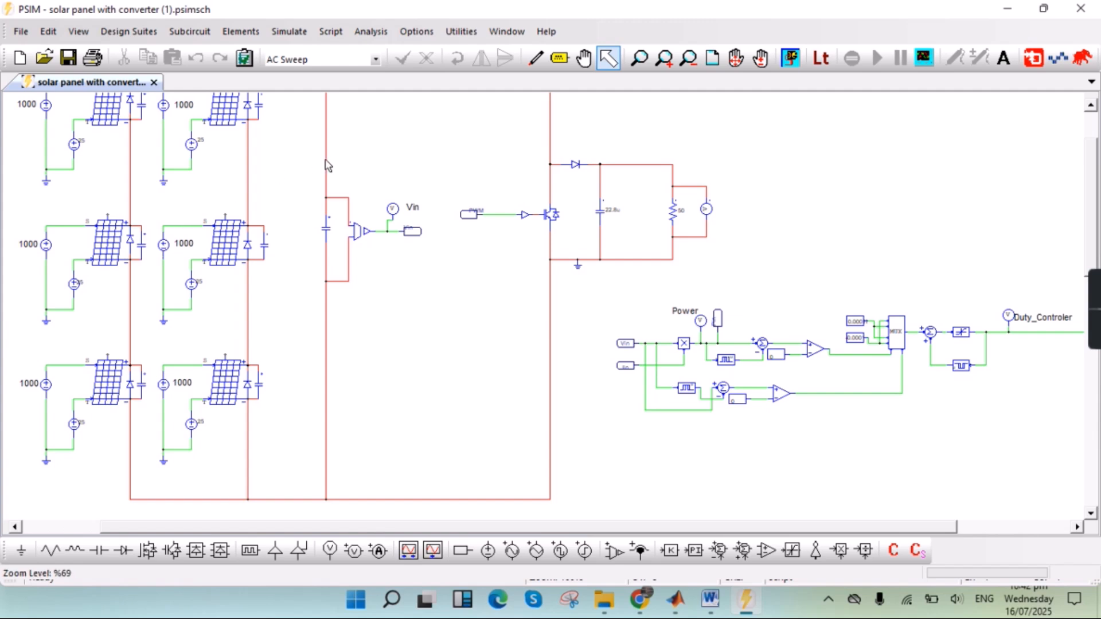
{"action": "scroll", "coordinate": [327, 172], "scroll_direction": "up", "scroll_amount": 2}
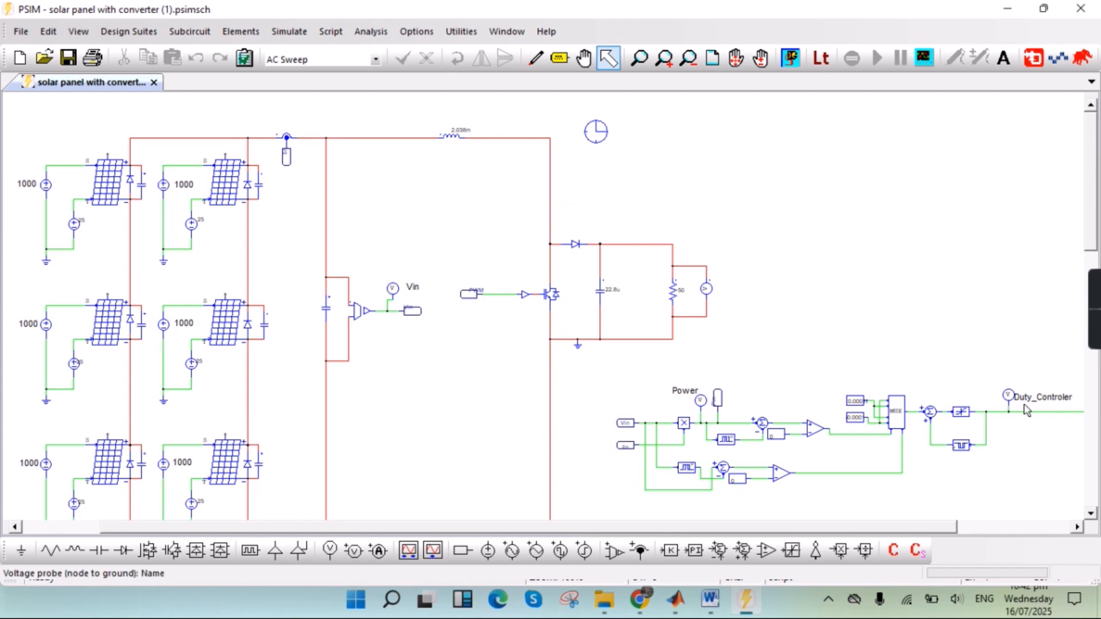
{"action": "left_click_drag", "start_coordinate": [800, 528], "coordinate": [936, 537]}
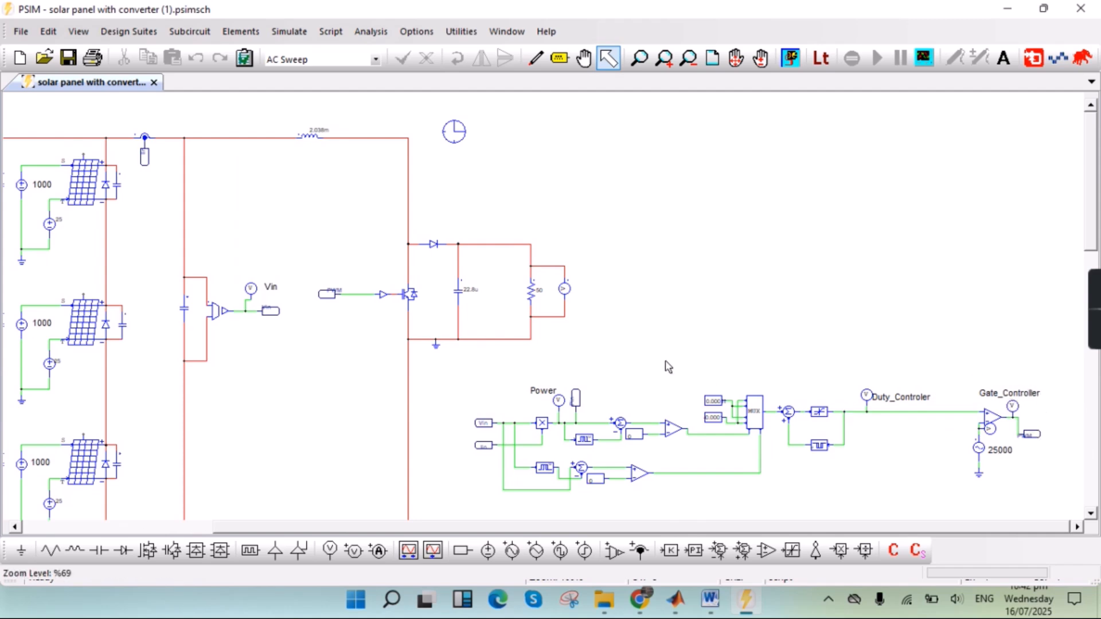
{"action": "left_click_drag", "start_coordinate": [617, 527], "coordinate": [367, 497]}
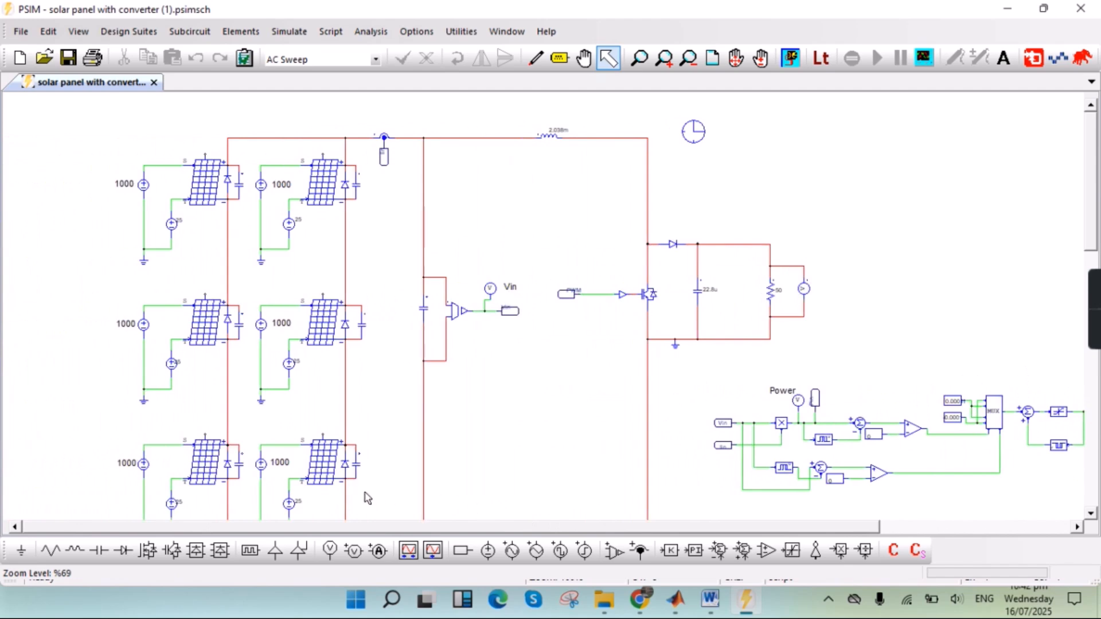
{"action": "left_click", "coordinate": [791, 59]}
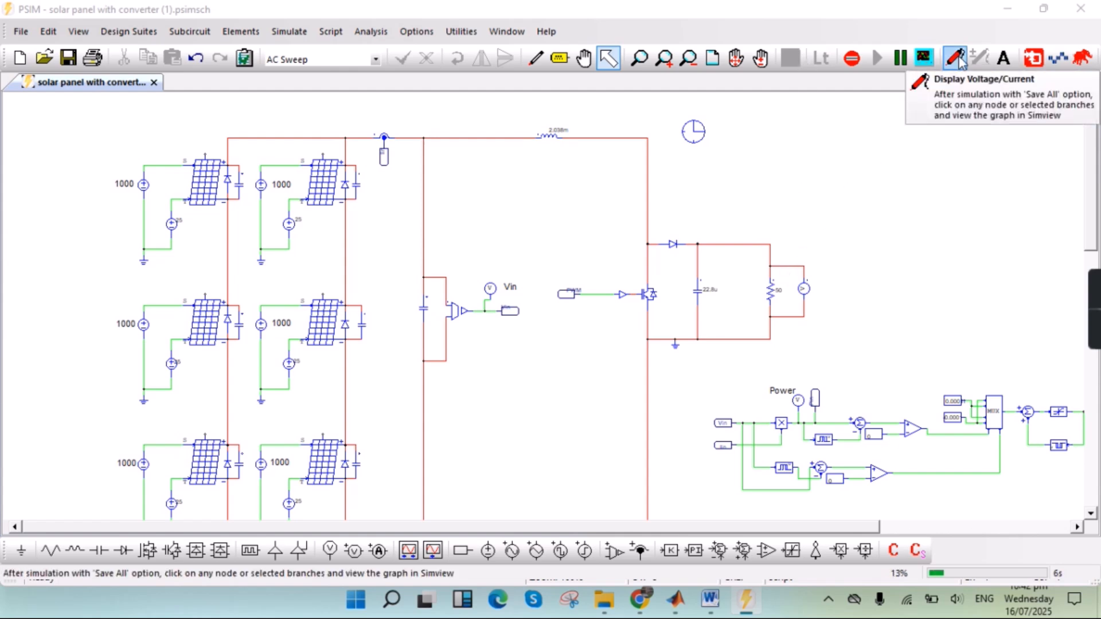
{"action": "left_click", "coordinate": [922, 59]}
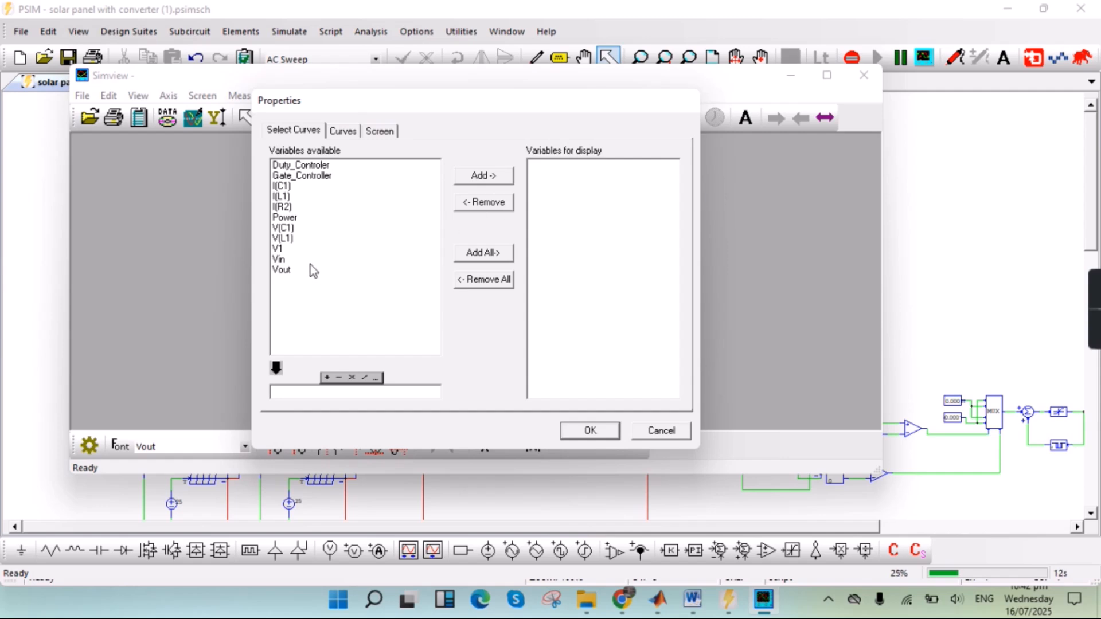
- Plot the Power, V1, Vin and Vout curves and maximize both the graph and the Simview window
{"action": "left_click", "coordinate": [273, 250]}
{"action": "left_click", "coordinate": [278, 261], "text": "ctrl"}
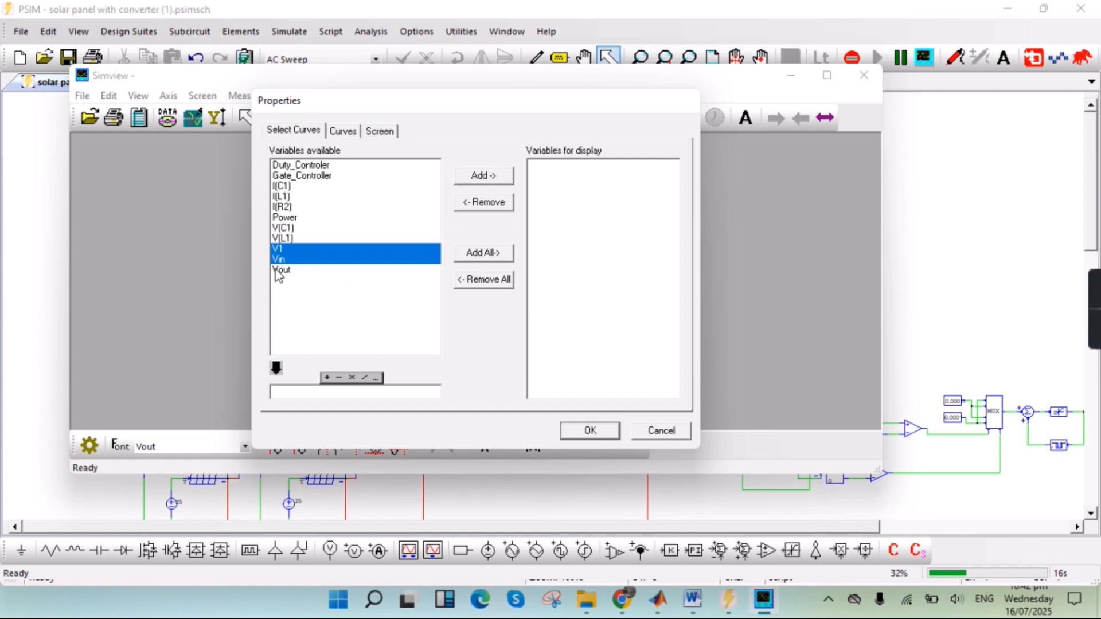
{"action": "left_click", "coordinate": [277, 270], "text": "ctrl"}
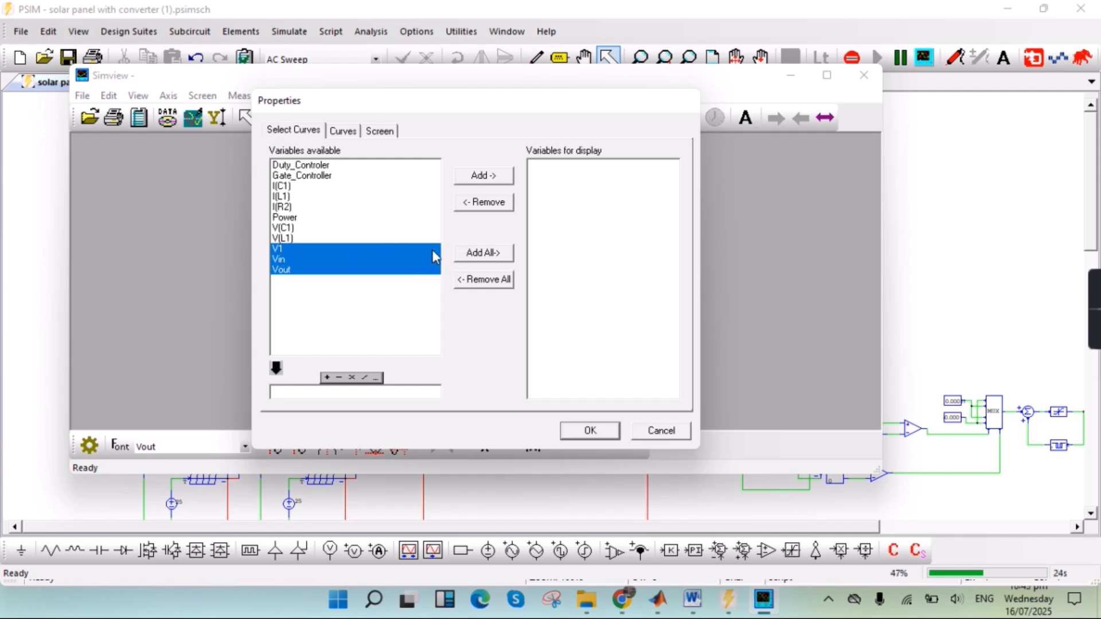
{"action": "left_click", "coordinate": [282, 219], "text": "ctrl"}
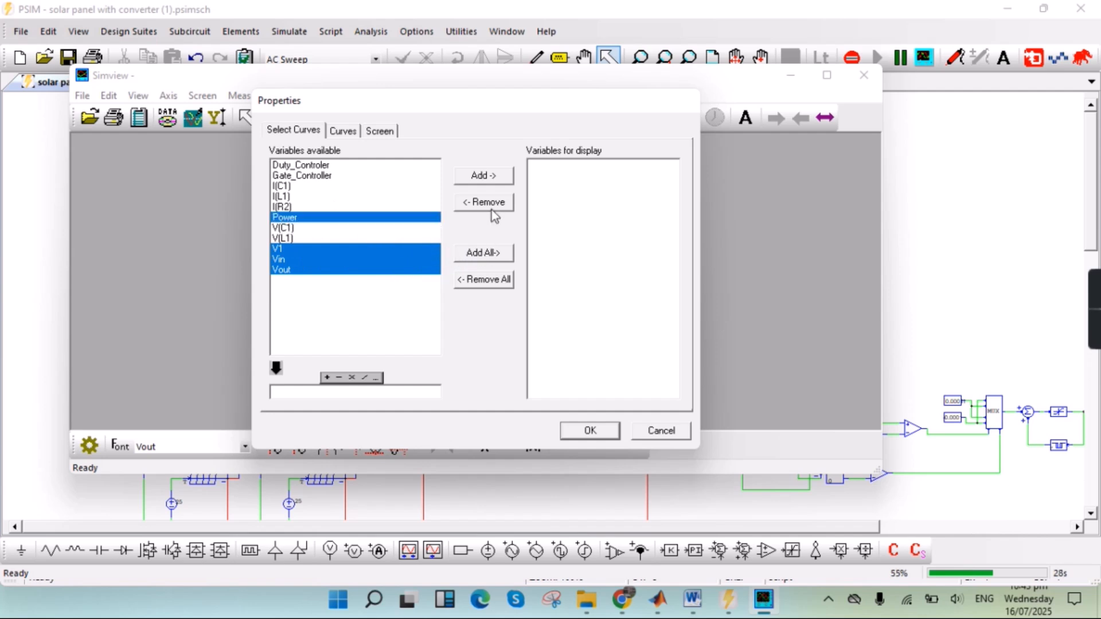
{"action": "left_click", "coordinate": [491, 178]}
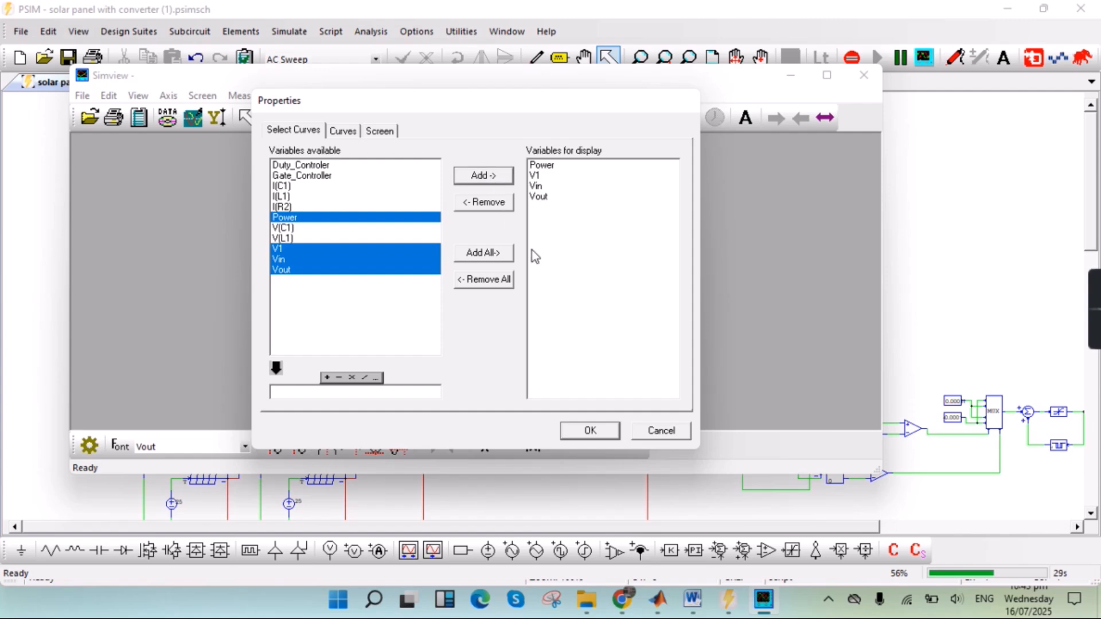
{"action": "left_click", "coordinate": [611, 430]}
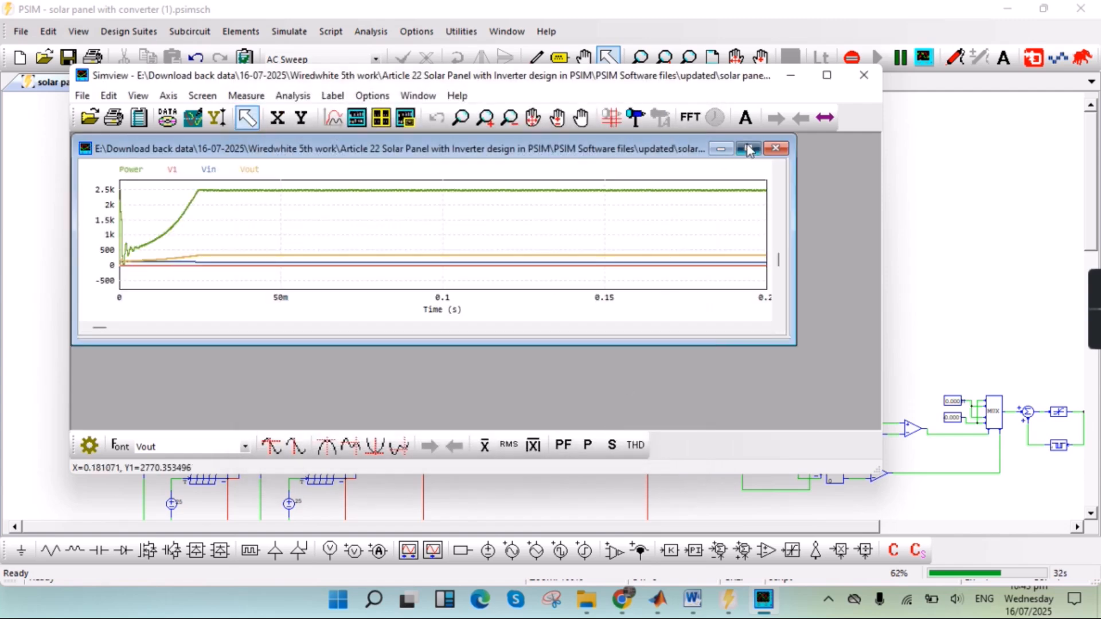
{"action": "left_click", "coordinate": [748, 148]}
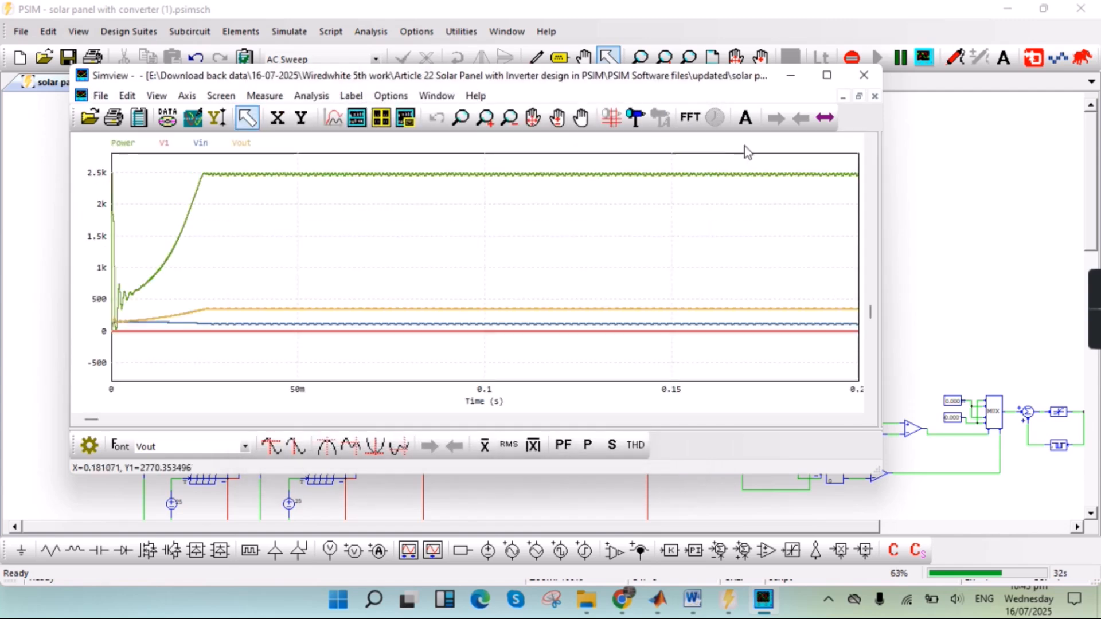
{"action": "left_click", "coordinate": [827, 75]}
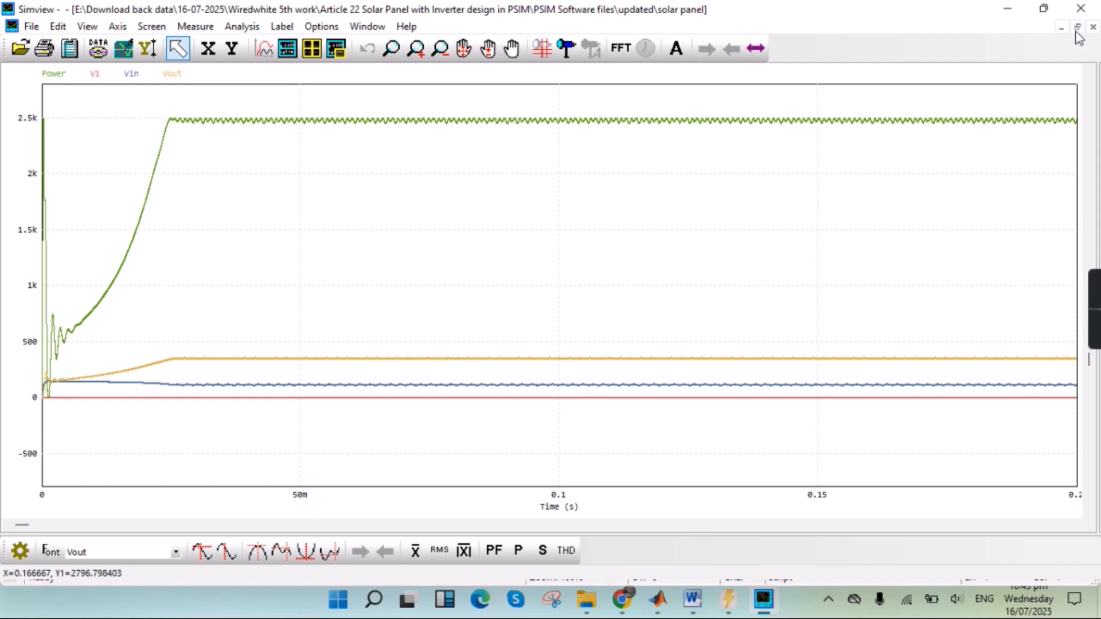
- Replace all displayed curves with the Gate_Controller signal alone
{"action": "left_click", "coordinate": [1078, 26]}
{"action": "left_click", "coordinate": [677, 78]}
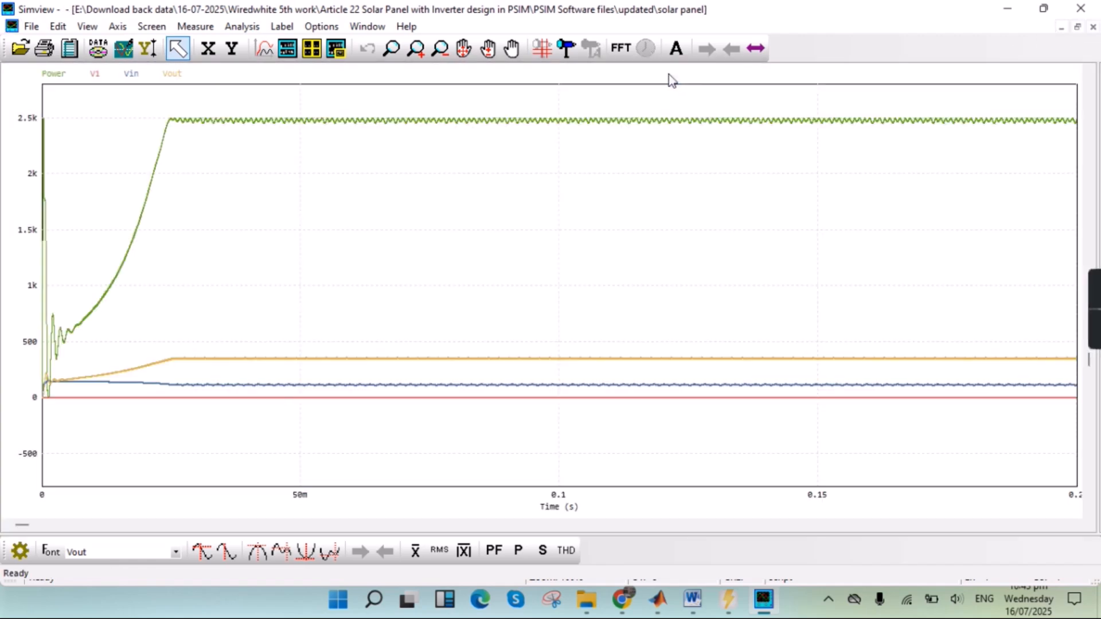
{"action": "left_click", "coordinate": [273, 54]}
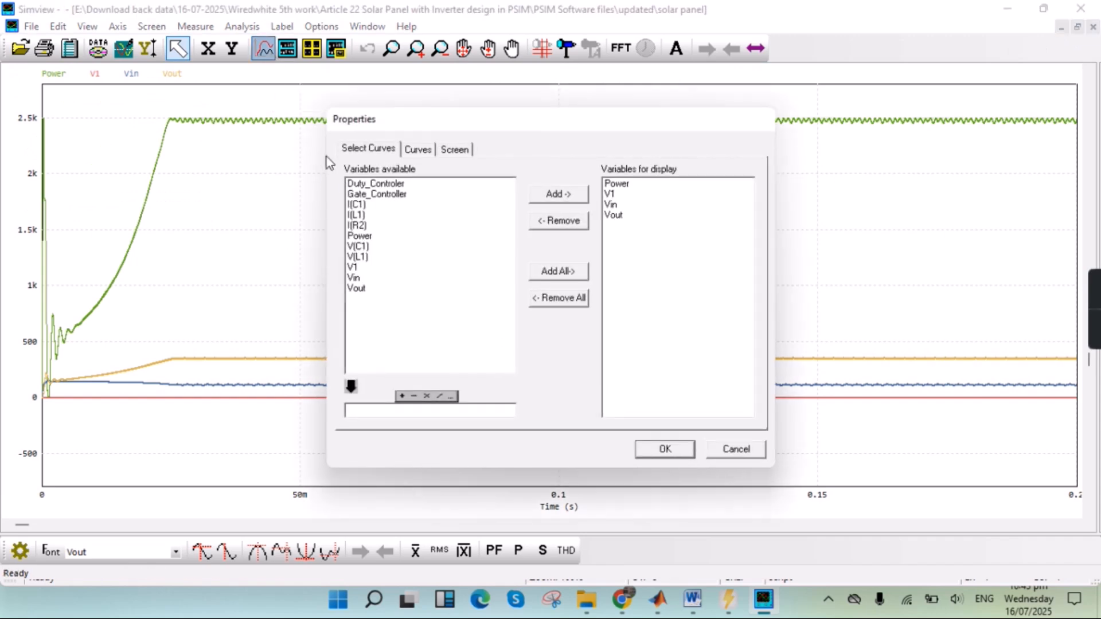
{"action": "left_click", "coordinate": [391, 196]}
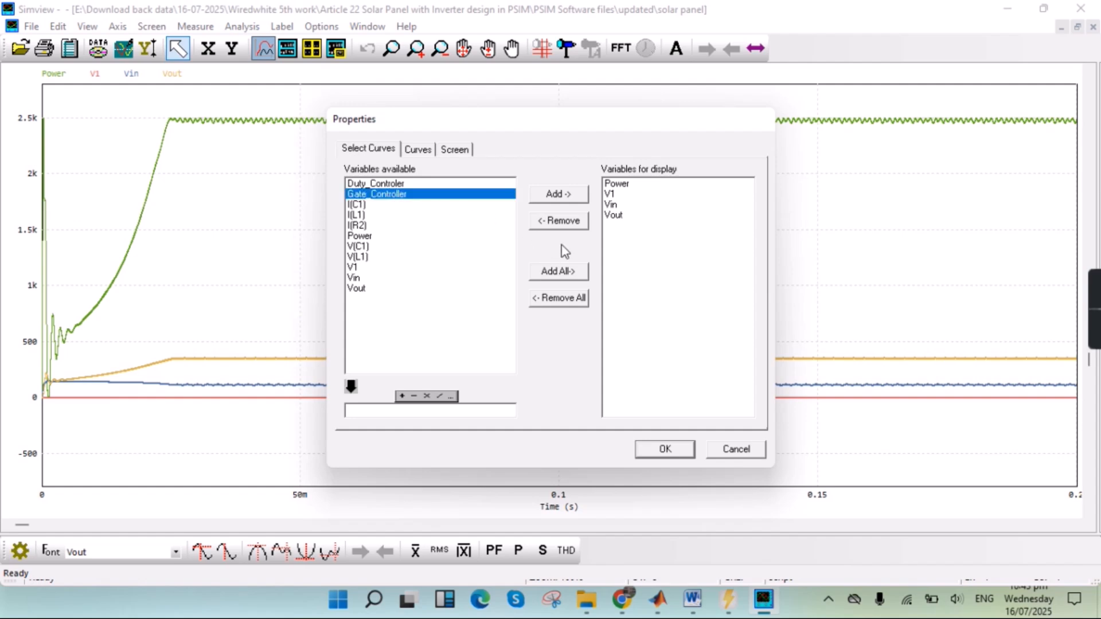
{"action": "left_click", "coordinate": [581, 301]}
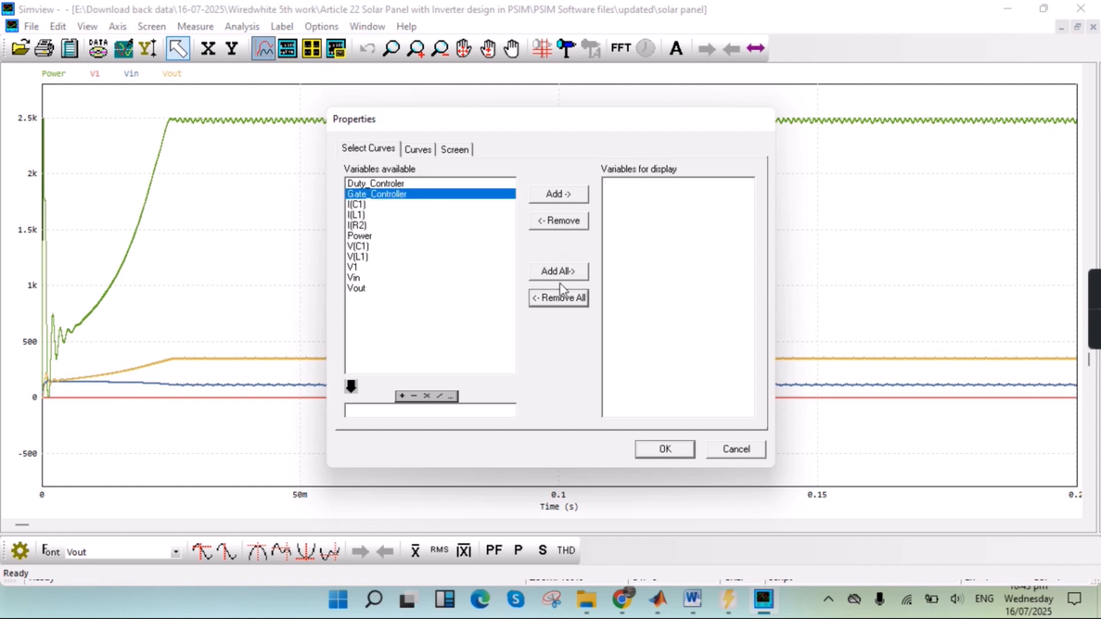
{"action": "left_click", "coordinate": [559, 195]}
{"action": "left_click", "coordinate": [686, 450]}
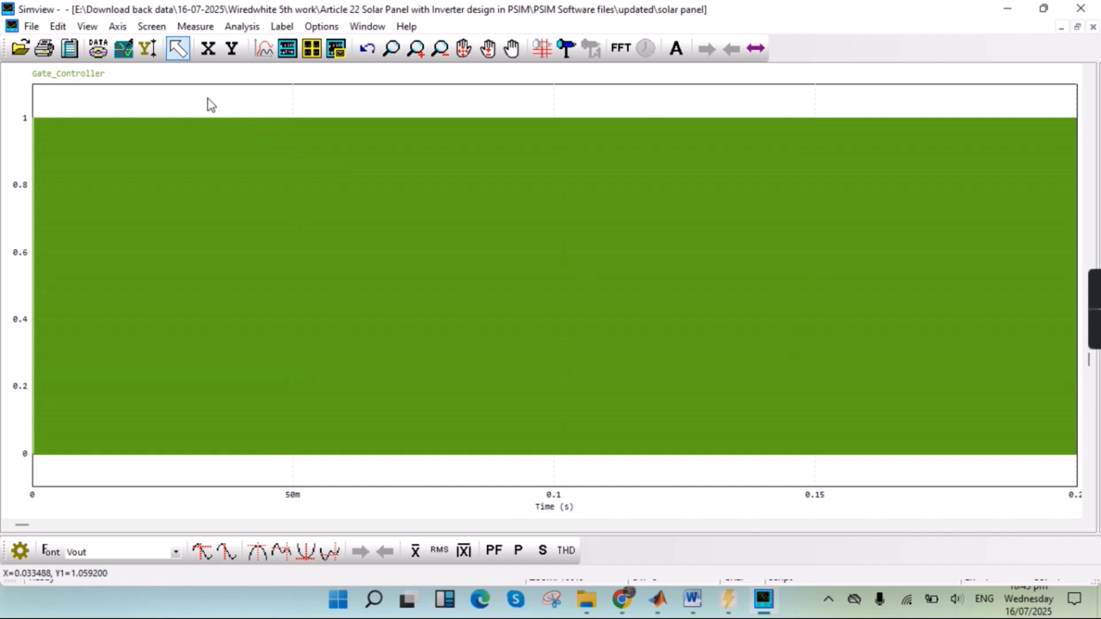
- Zoom in on the Gate_Controller waveform around 74 ms to examine the individual switching pulses
{"action": "left_click_drag", "start_coordinate": [207, 99], "coordinate": [391, 170]}
{"action": "left_click", "coordinate": [415, 48]}
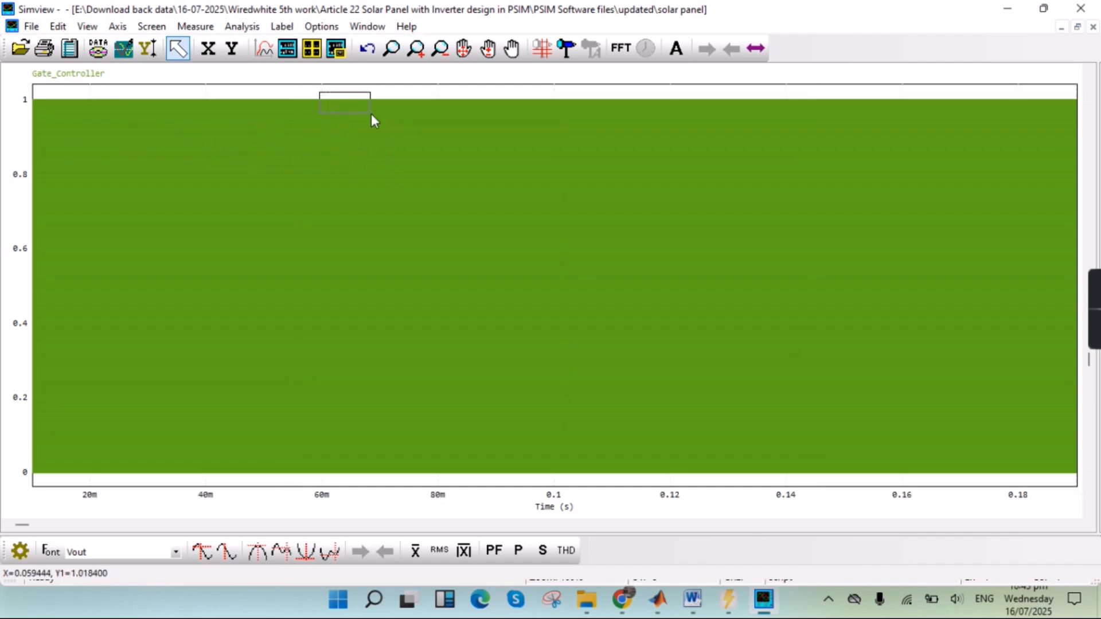
{"action": "left_click_drag", "start_coordinate": [371, 114], "coordinate": [398, 119]}
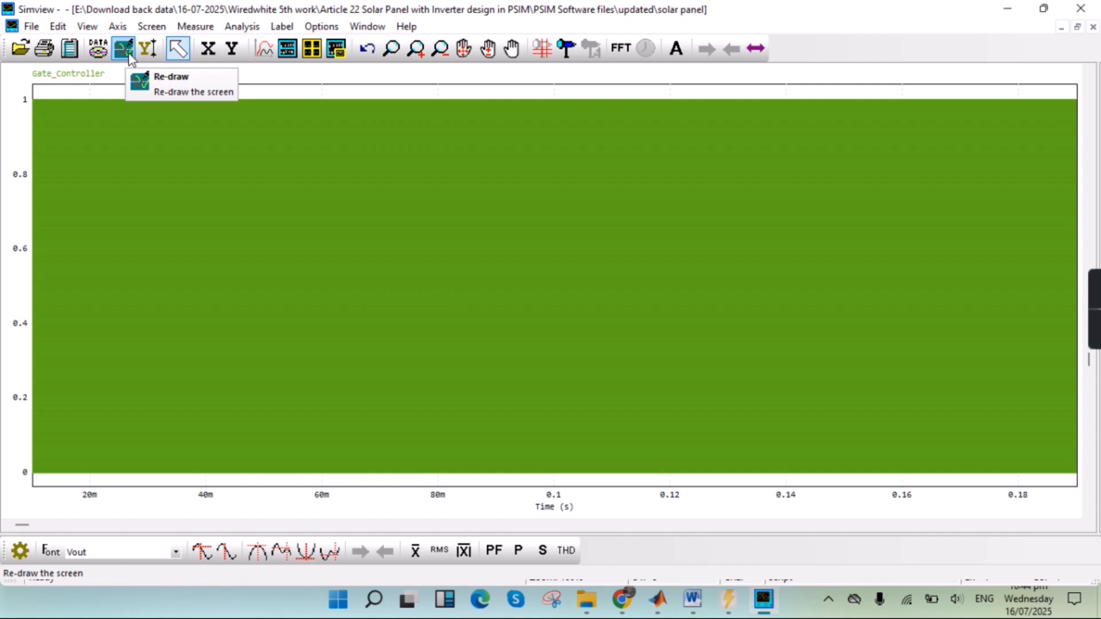
{"action": "left_click", "coordinate": [486, 49]}
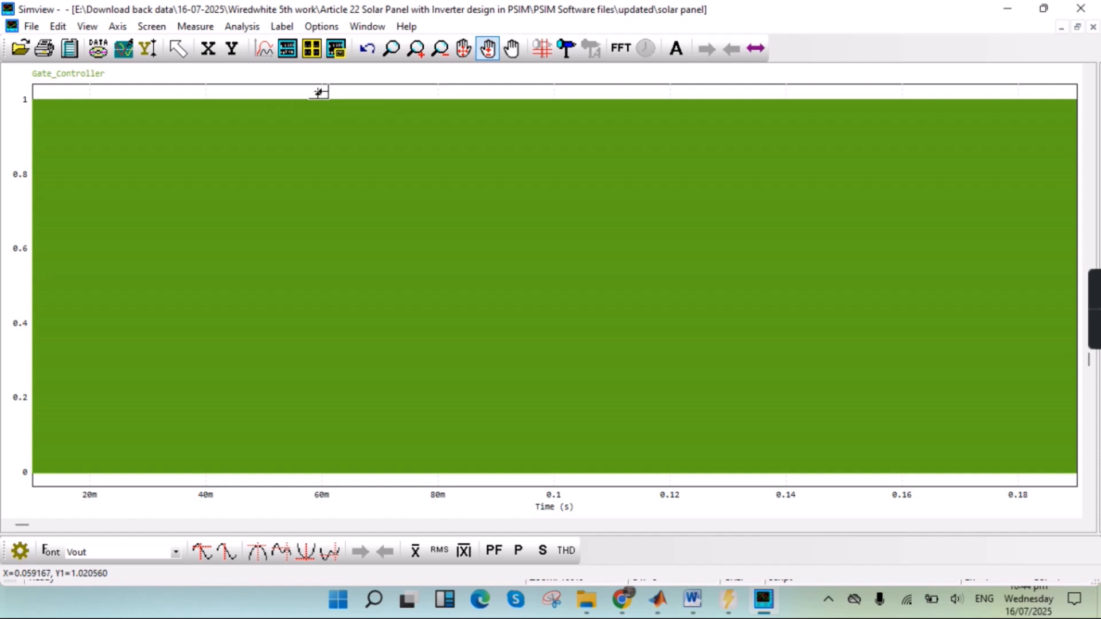
{"action": "left_click_drag", "start_coordinate": [319, 93], "coordinate": [355, 89]}
{"action": "left_click", "coordinate": [463, 48]}
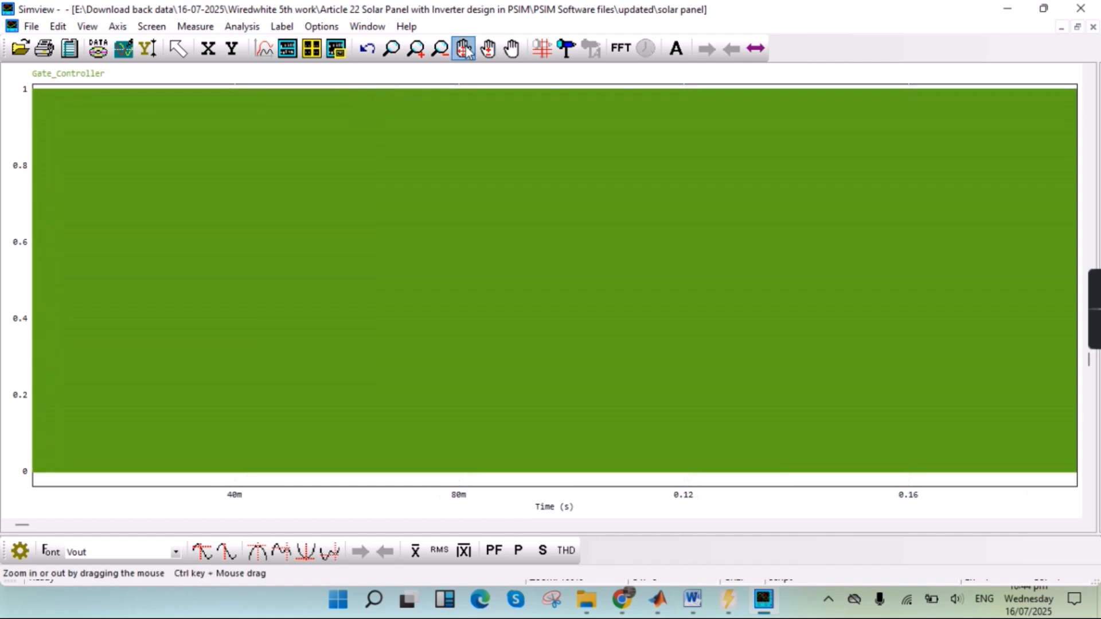
{"action": "left_click_drag", "start_coordinate": [423, 123], "coordinate": [298, 243]}
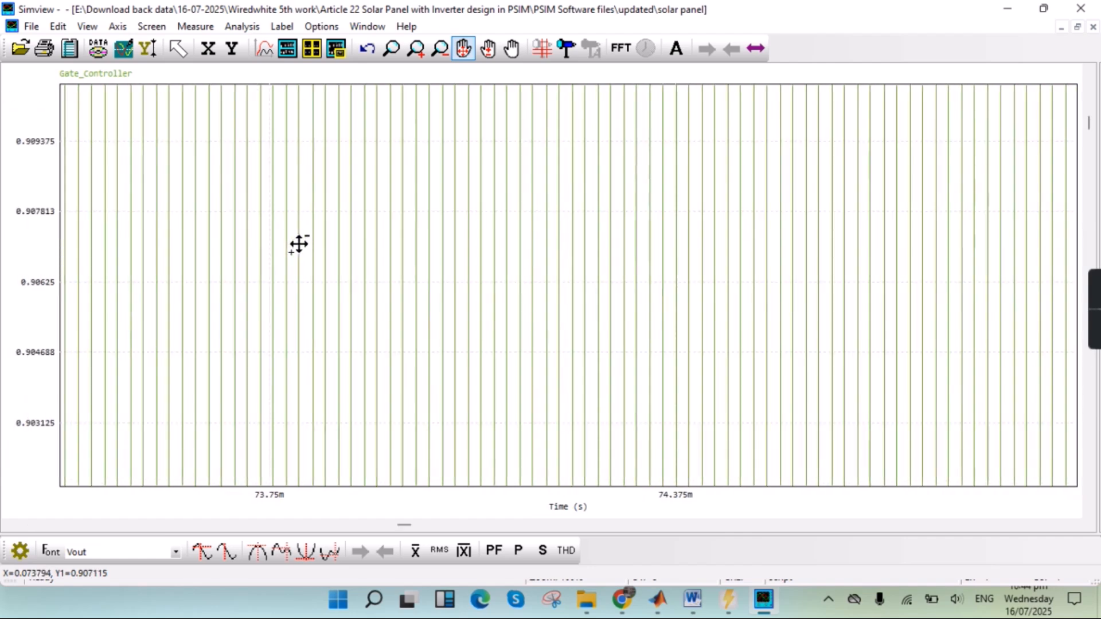
{"action": "left_click", "coordinate": [488, 49]}
{"action": "left_click_drag", "start_coordinate": [426, 187], "coordinate": [278, 174]}
{"action": "left_click_drag", "start_coordinate": [378, 186], "coordinate": [383, 227]}
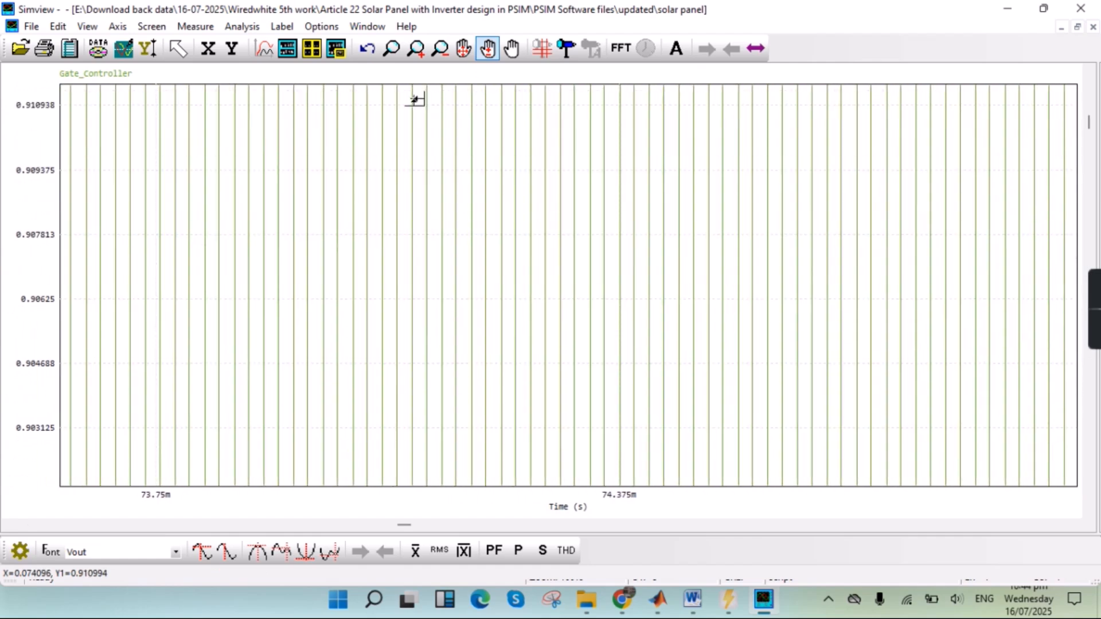
{"action": "left_click", "coordinate": [463, 49]}
{"action": "left_click_drag", "start_coordinate": [447, 184], "coordinate": [386, 275]}
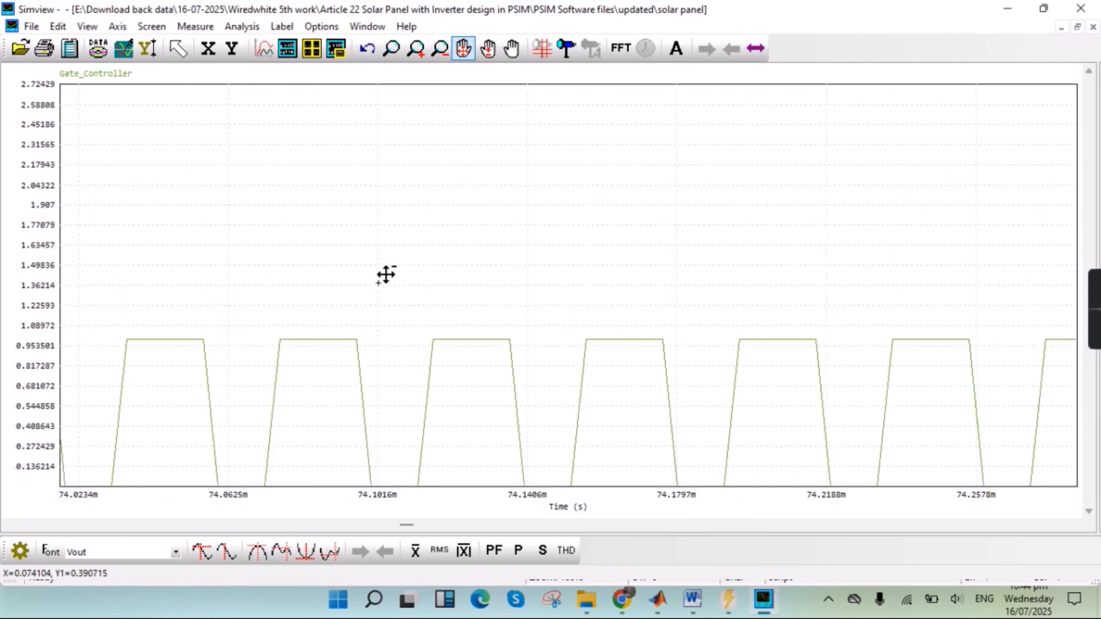
{"action": "left_click_drag", "start_coordinate": [386, 275], "coordinate": [435, 263]}
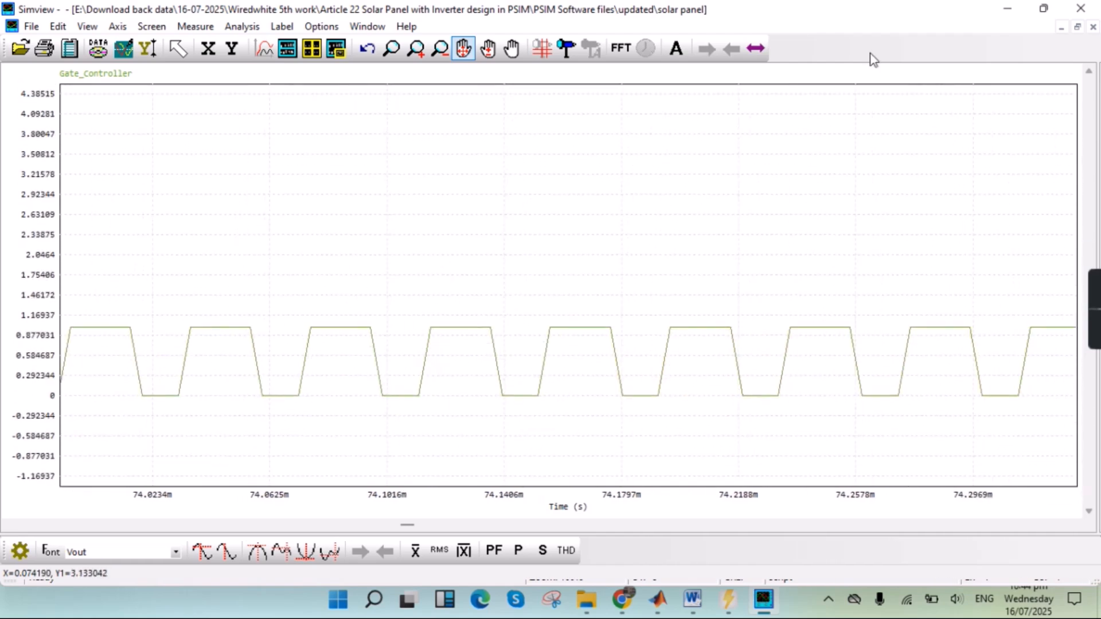
- Close the Gate_Controller graph and exit Simview
{"action": "left_click", "coordinate": [1078, 27]}
{"action": "double_click", "coordinate": [667, 78]}
{"action": "left_click", "coordinate": [1093, 27]}
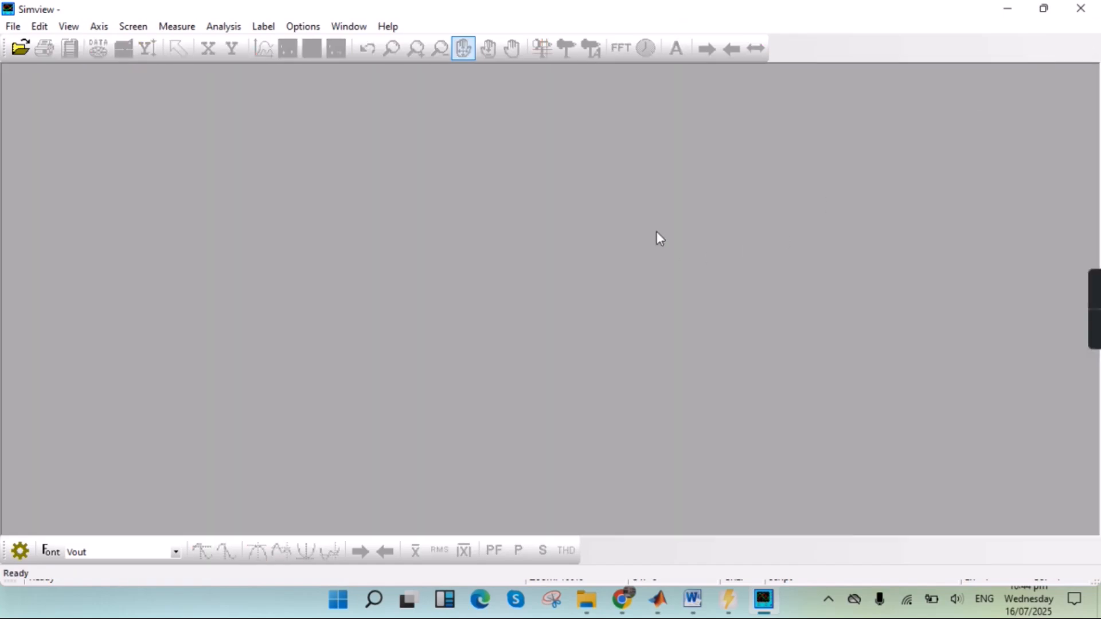
{"action": "left_click", "coordinate": [1080, 8]}
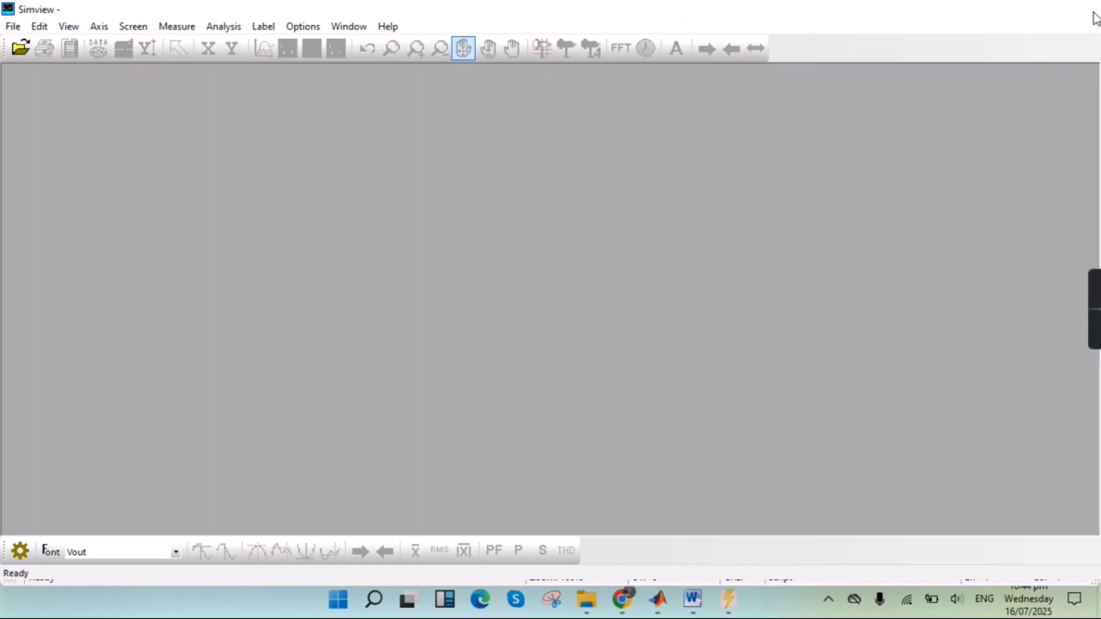